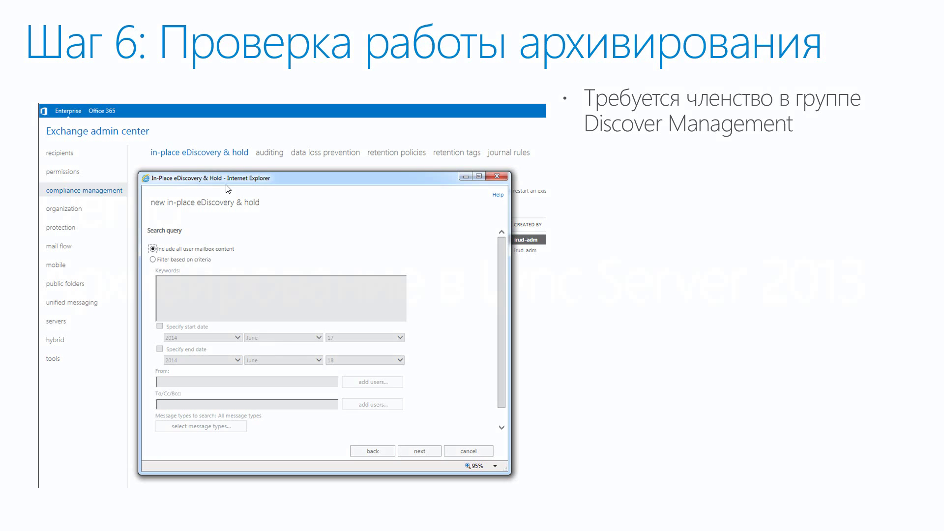
{"action": "key", "text": "Right"}
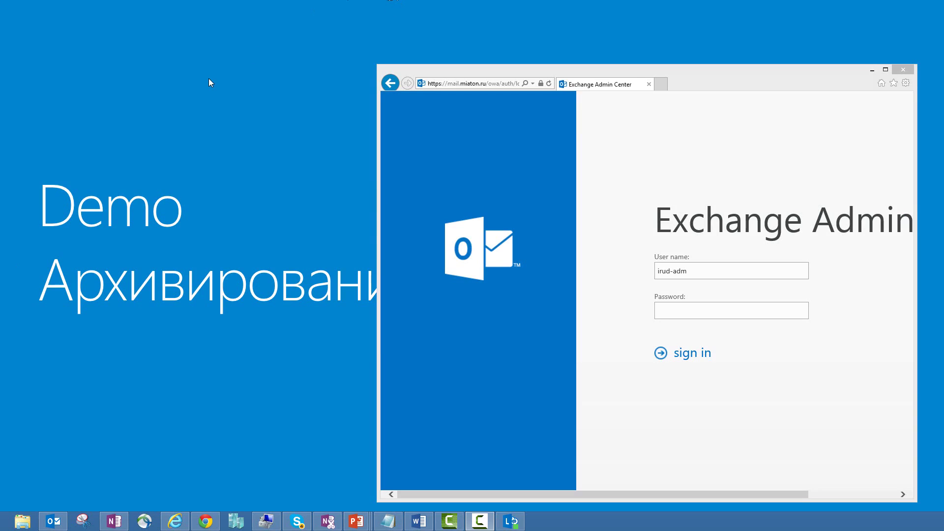
Sign in to the Exchange admin center with the administrator's account password and maximize the browser window.
{"action": "left_click", "coordinate": [680, 314]}
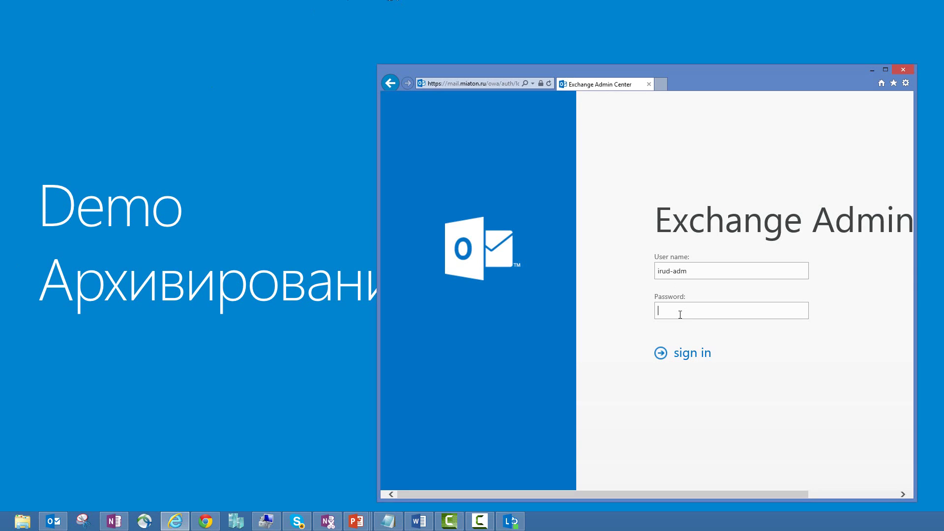
{"action": "type", "text": "********"}
{"action": "key", "text": "Return"}
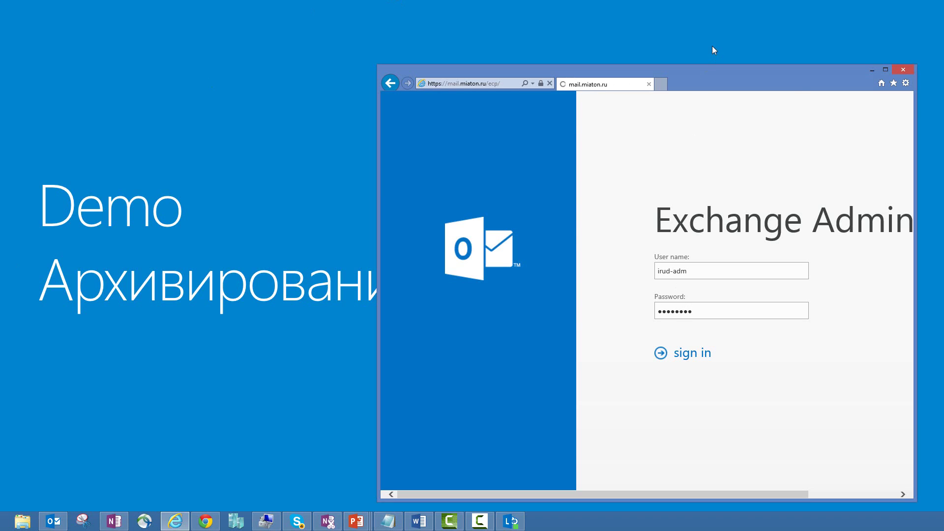
{"action": "double_click", "coordinate": [716, 73]}
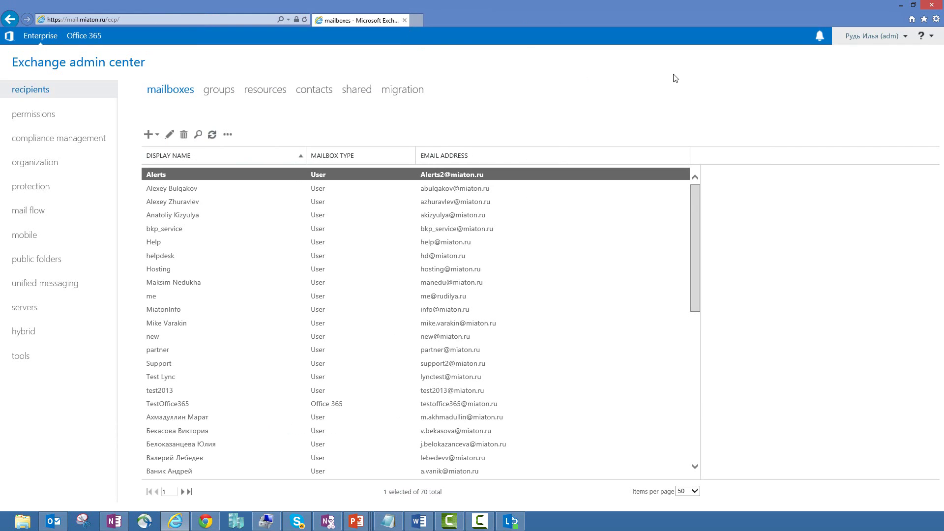
In compliance management, start a new in-place eDiscovery search named "New test request" and continue to its mailbox settings.
{"action": "left_click", "coordinate": [60, 139]}
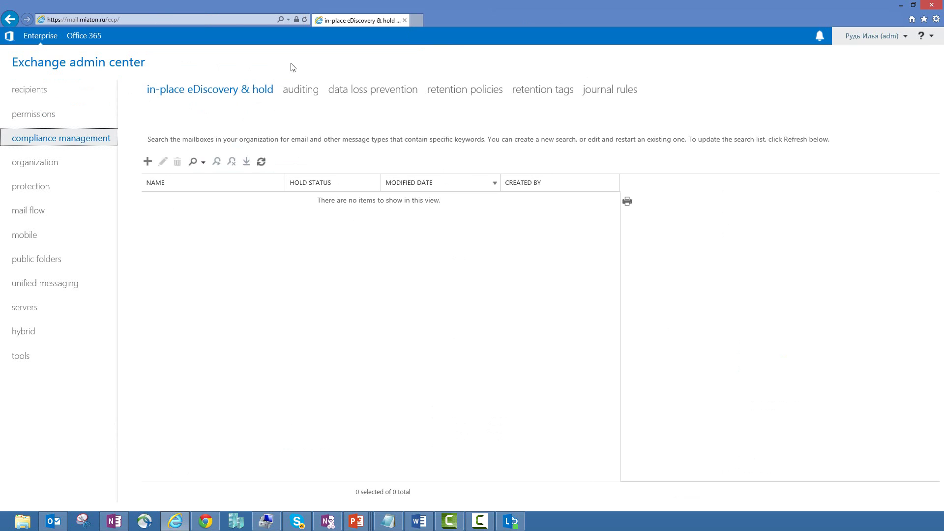
{"action": "left_click", "coordinate": [148, 161]}
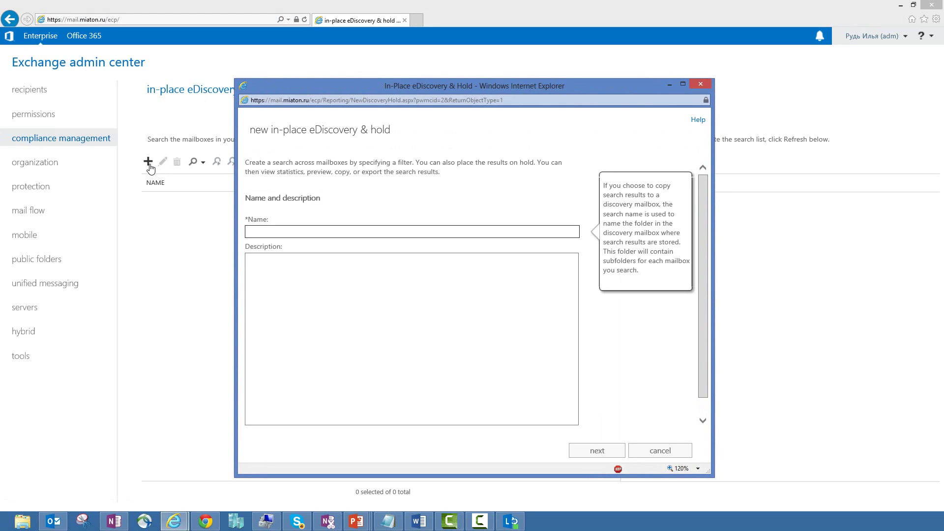
{"action": "type", "text": "New test req"}
{"action": "left_click", "coordinate": [310, 276]}
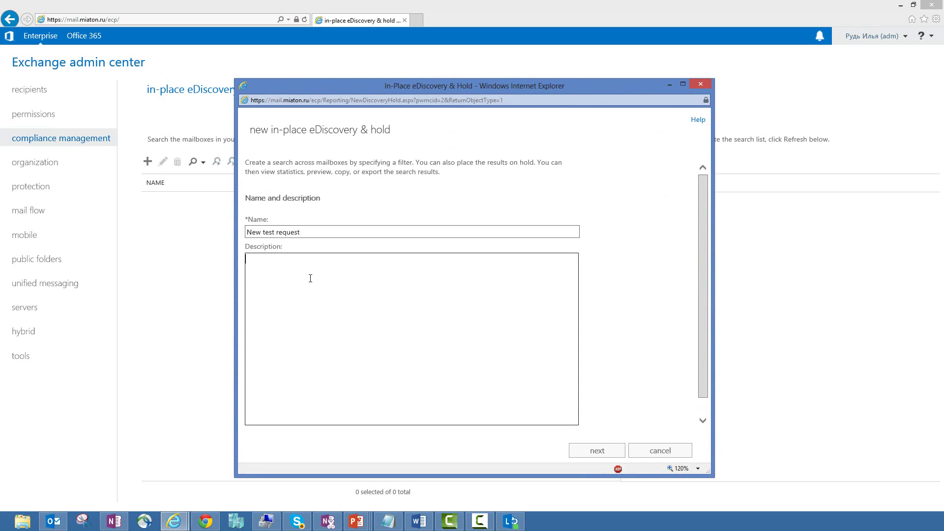
{"action": "left_click", "coordinate": [600, 450]}
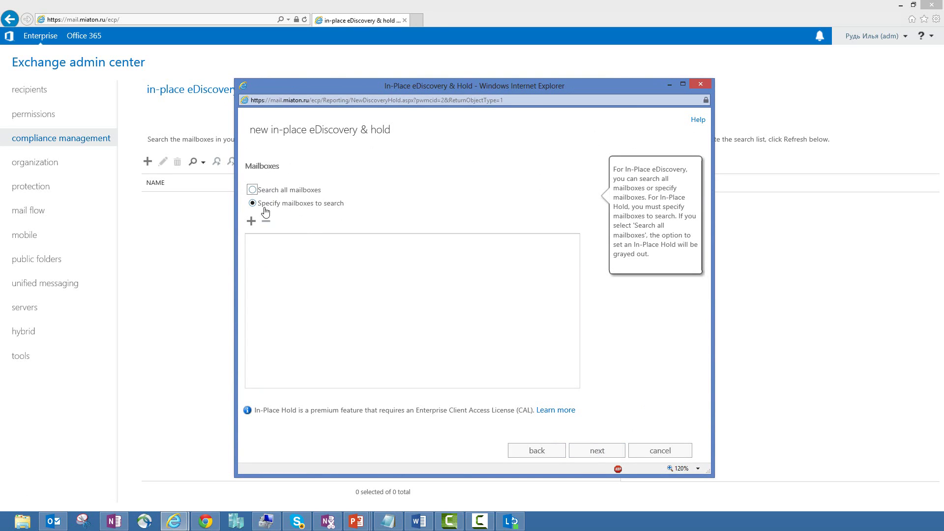
Find the user's regular, non-admin mailbox, add it as the mailbox to search, and proceed to the search query settings.
{"action": "left_click_drag", "start_coordinate": [305, 91], "coordinate": [141, 62]}
{"action": "left_click", "coordinate": [69, 192]}
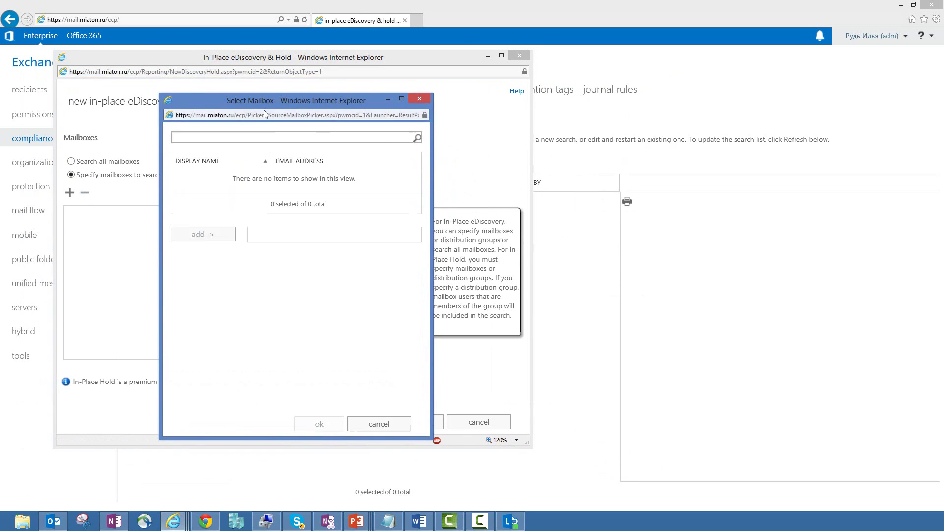
{"action": "left_click_drag", "start_coordinate": [273, 101], "coordinate": [404, 108]}
{"action": "left_click", "coordinate": [402, 143]}
{"action": "type", "text": "irud"}
{"action": "key", "text": "Return"}
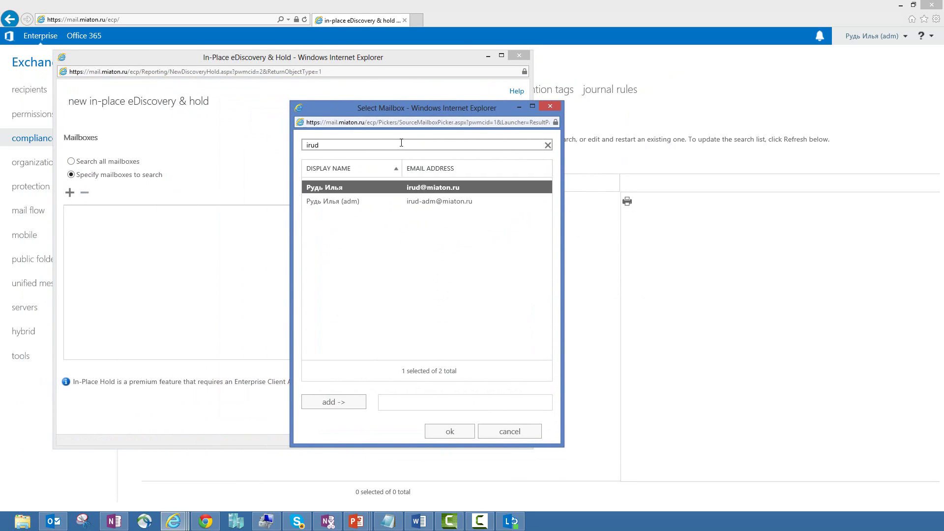
{"action": "double_click", "coordinate": [363, 191]}
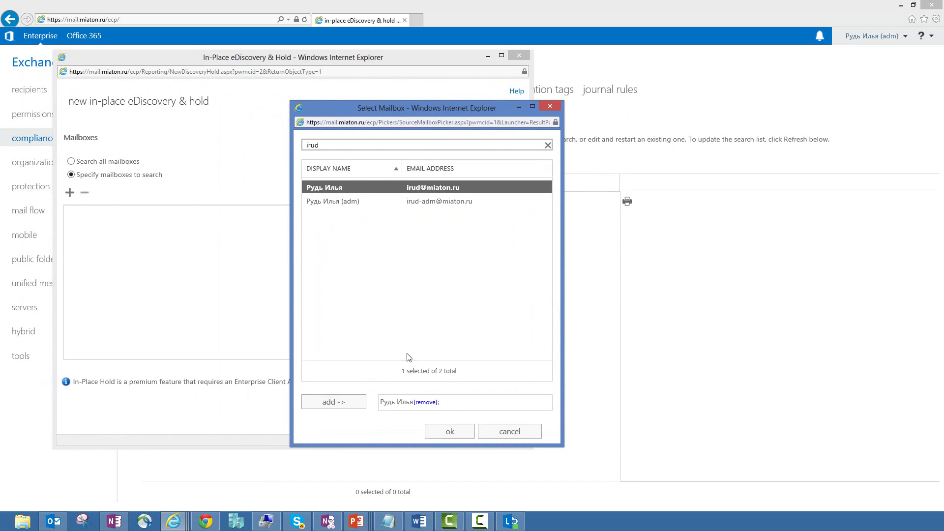
{"action": "left_click", "coordinate": [450, 431]}
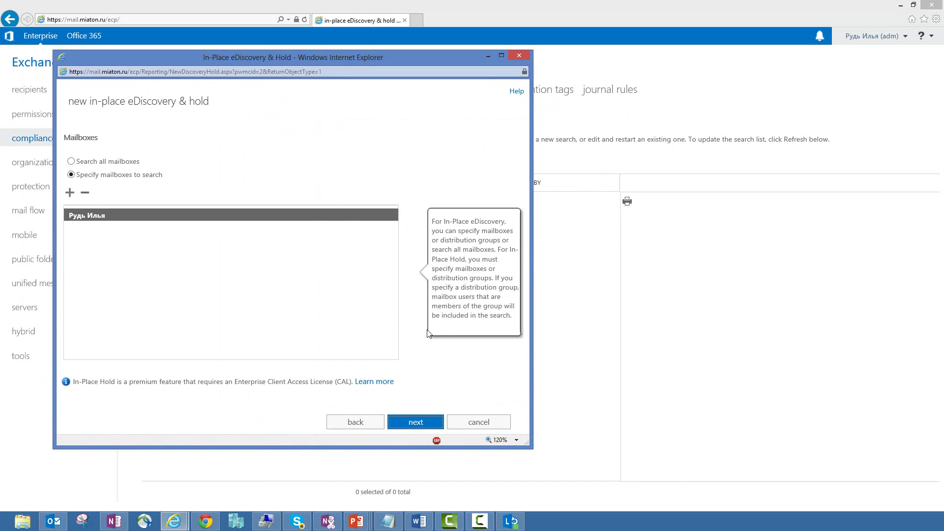
{"action": "left_click", "coordinate": [403, 423]}
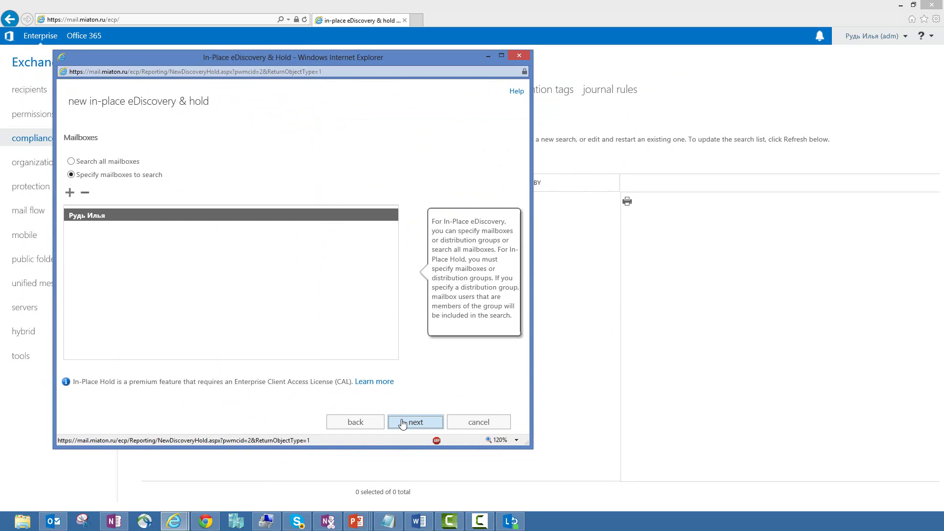
Filter the search query based on criteria, using the keywords "something went wrong", and enlarge the wizard window.
{"action": "left_click", "coordinate": [109, 178]}
{"action": "left_click", "coordinate": [116, 210]}
{"action": "type", "text": "something went wrong"}
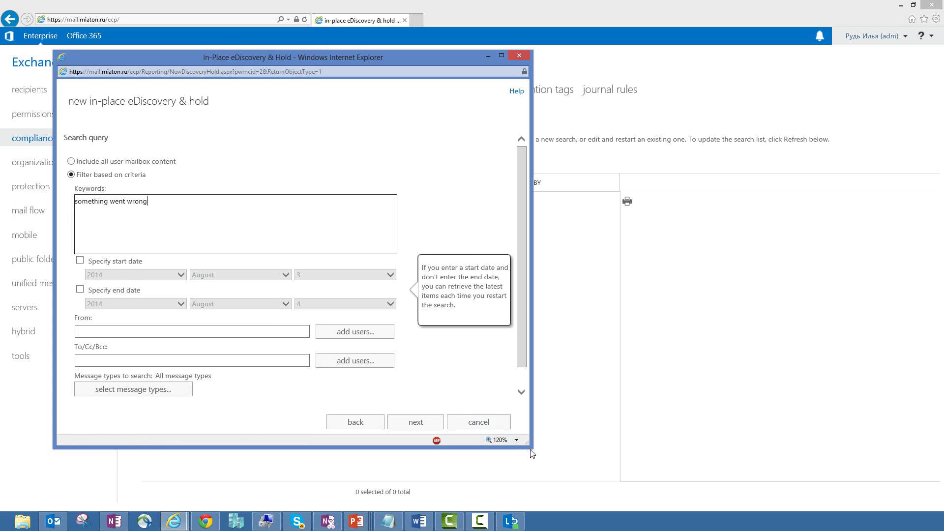
{"action": "left_click_drag", "start_coordinate": [532, 448], "coordinate": [770, 496]}
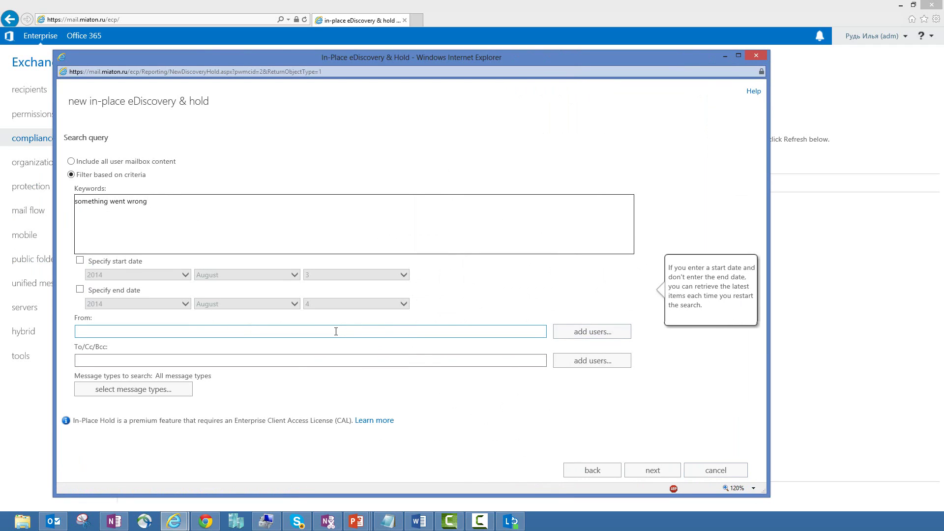
Keep all message types in the search and save the eDiscovery request without placing content on hold.
{"action": "left_click", "coordinate": [159, 394]}
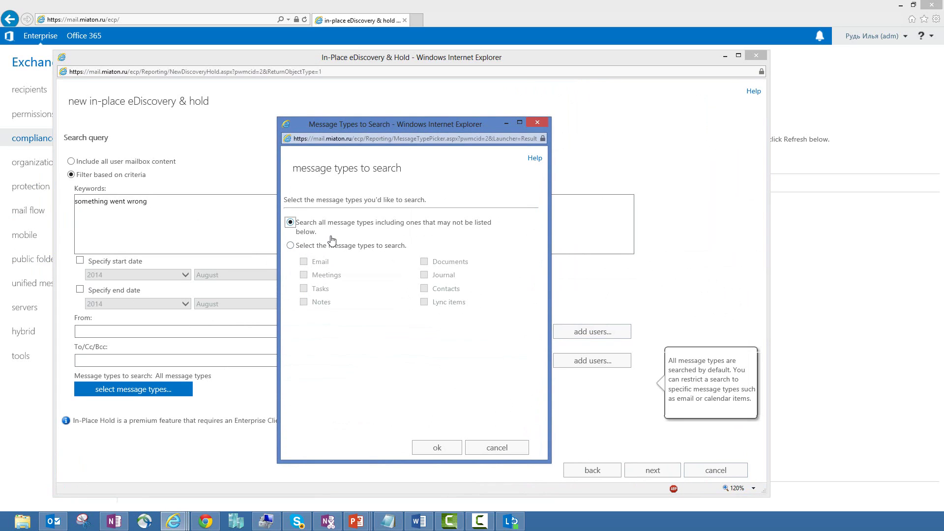
{"action": "left_click", "coordinate": [438, 449]}
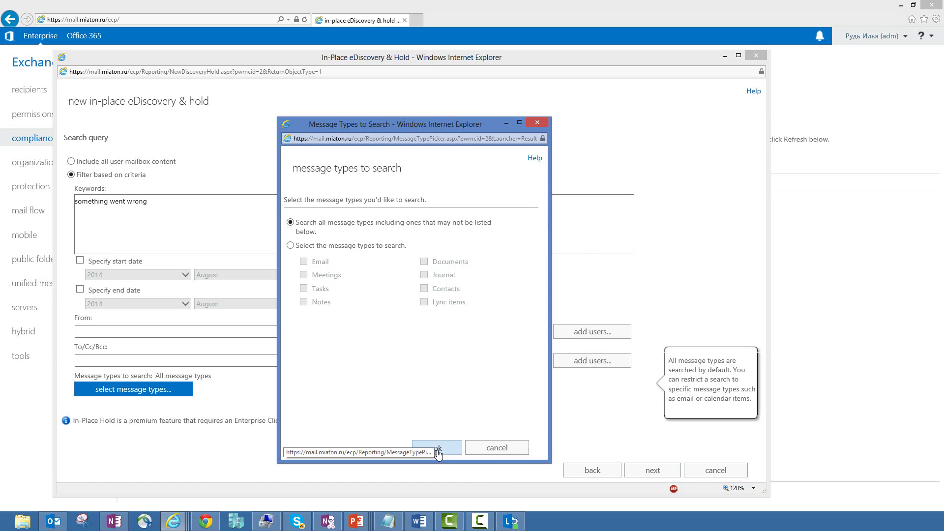
{"action": "left_click", "coordinate": [652, 469]}
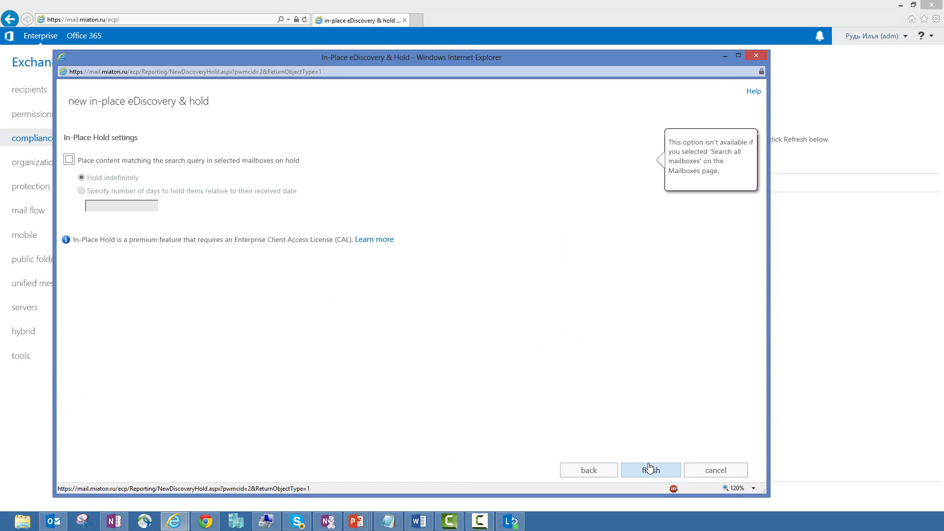
{"action": "left_click", "coordinate": [651, 469]}
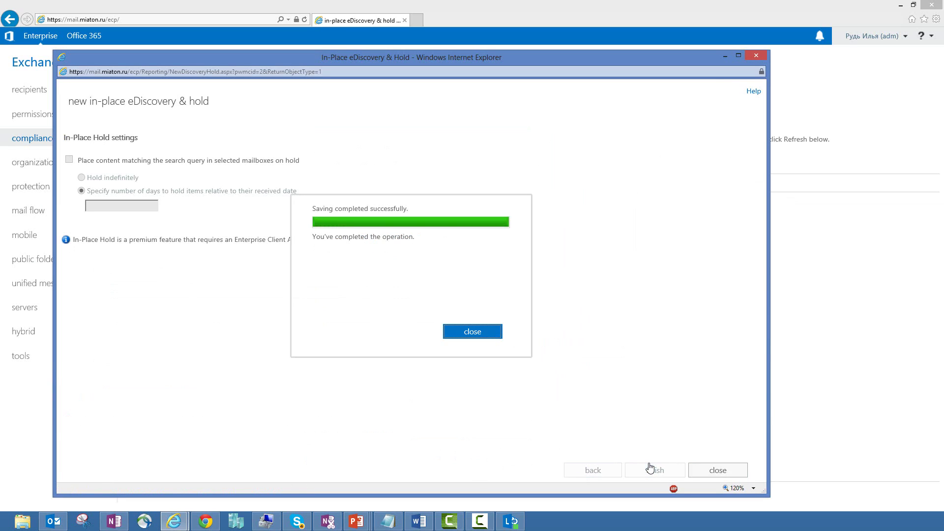
{"action": "left_click", "coordinate": [486, 331]}
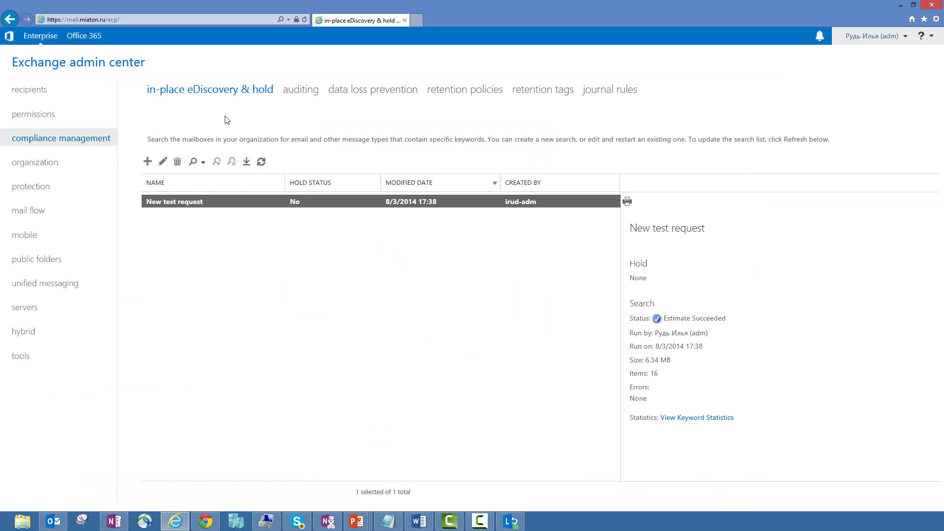
Refresh the search list and start a PST export of the New test request results to the Desktop folder.
{"action": "left_click", "coordinate": [263, 163]}
{"action": "left_click", "coordinate": [246, 163]}
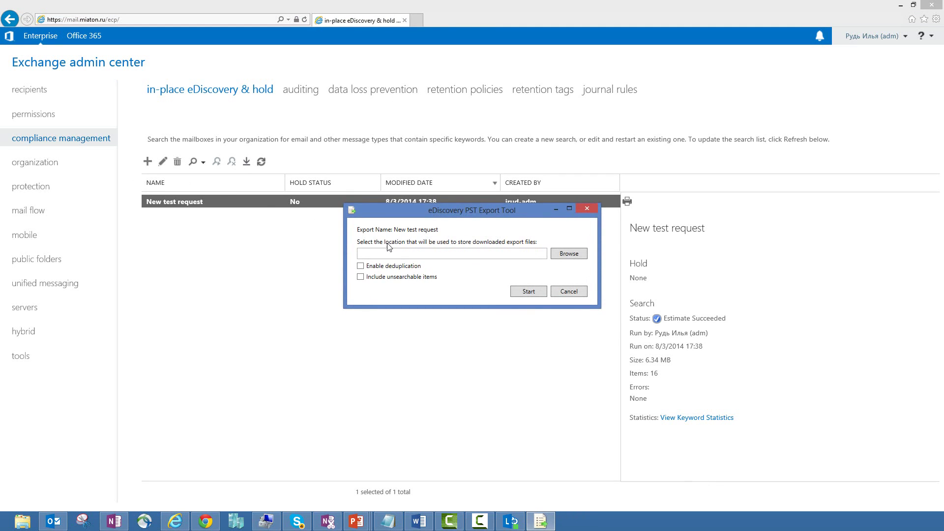
{"action": "left_click", "coordinate": [566, 256]}
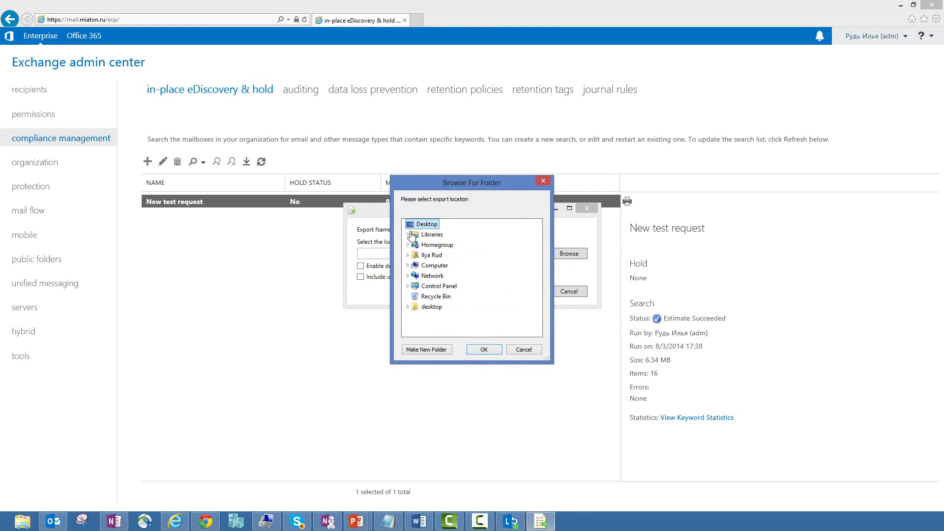
{"action": "left_click", "coordinate": [478, 347]}
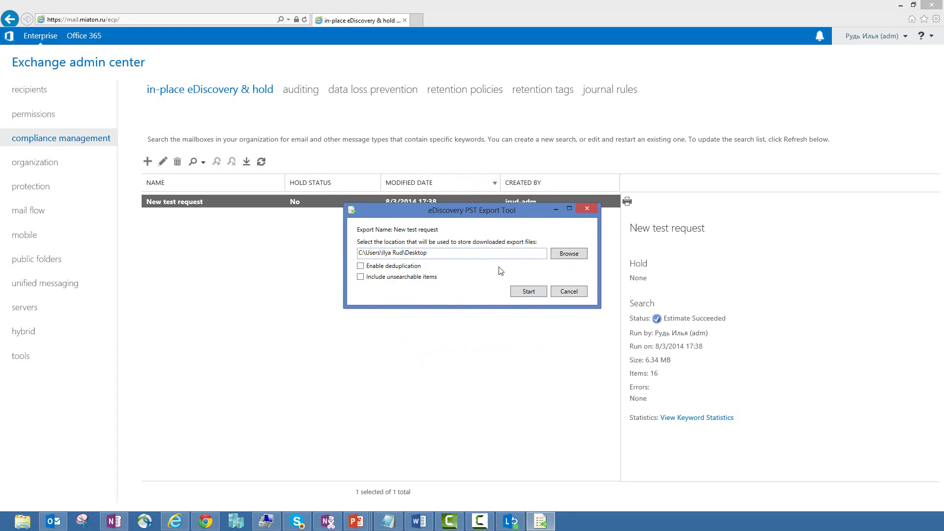
{"action": "left_click", "coordinate": [528, 292]}
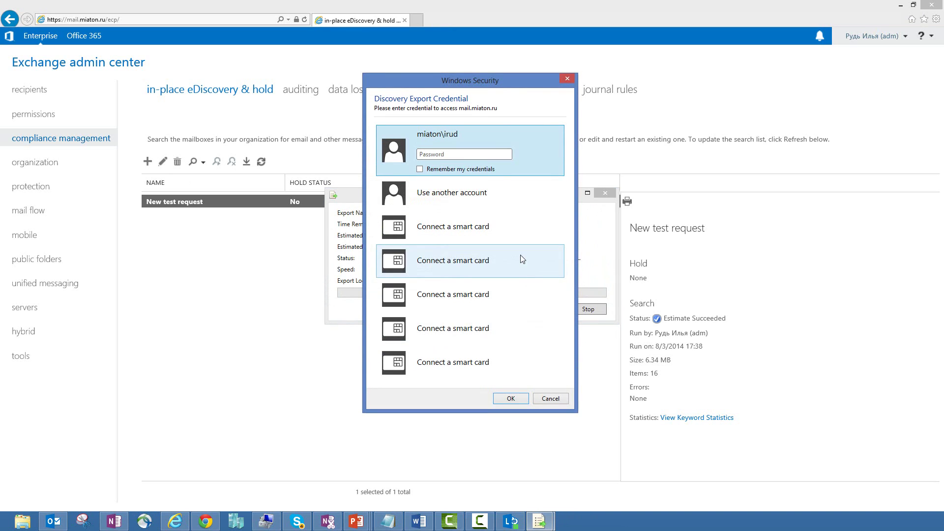
Authorize the export with another account by entering the administrator's domain user name and account password.
{"action": "left_click", "coordinate": [486, 199]}
{"action": "type", "text": "mia"}
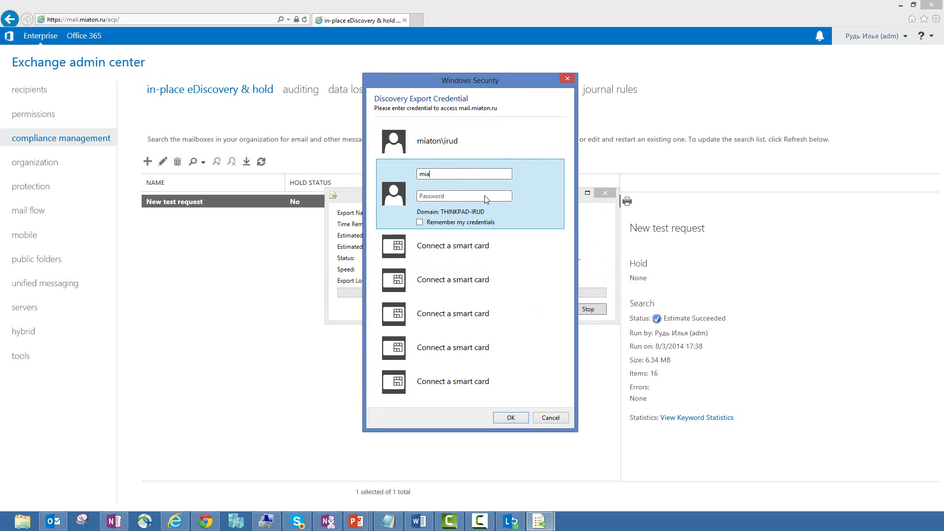
{"action": "type", "text": "ton\\irud-adm"}
{"action": "key", "text": "Tab"}
{"action": "type", "text": "••••"}
{"action": "key", "text": "BackSpace"}
{"action": "key", "text": "BackSpace"}
{"action": "type", "text": "•••••••"}
{"action": "key", "text": "Return"}
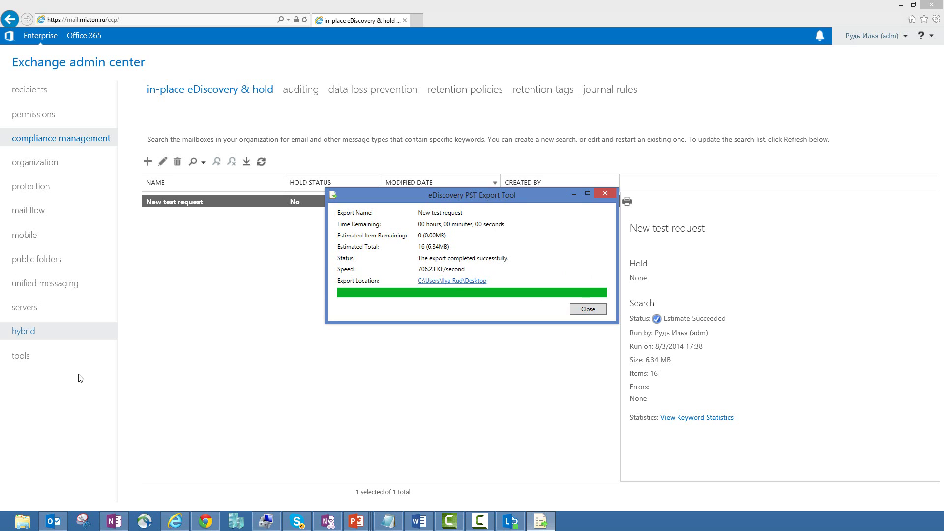
Switch to File Explorer, locate the exported files on the Desktop, and open the New test request results log CSV.
{"action": "key", "text": "super+e"}
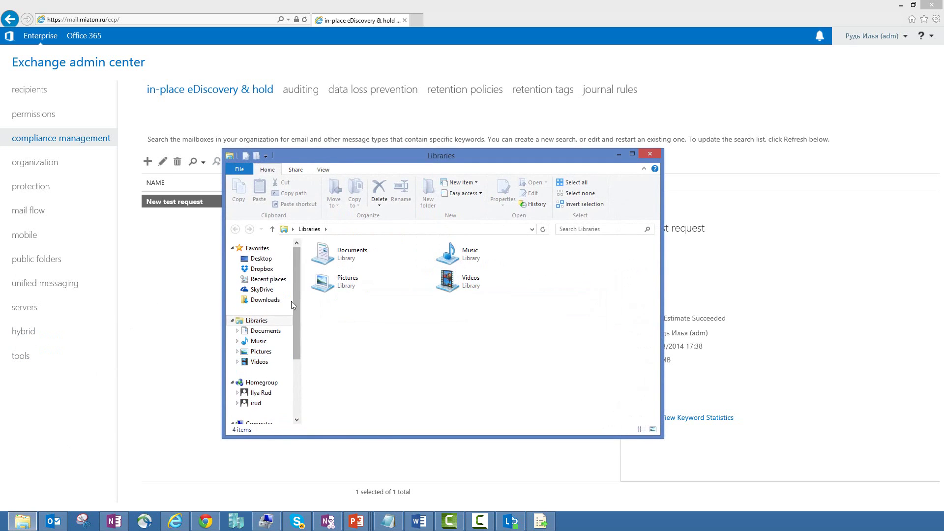
{"action": "left_click", "coordinate": [260, 258]}
{"action": "left_click_drag", "start_coordinate": [654, 294], "coordinate": [650, 386]}
{"action": "left_click", "coordinate": [481, 389]}
{"action": "left_click", "coordinate": [367, 411]}
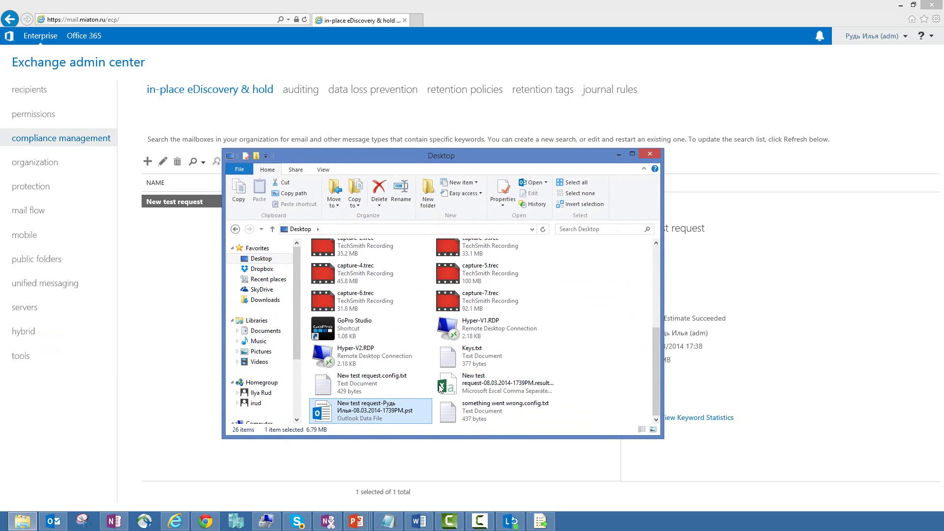
{"action": "left_click", "coordinate": [487, 383]}
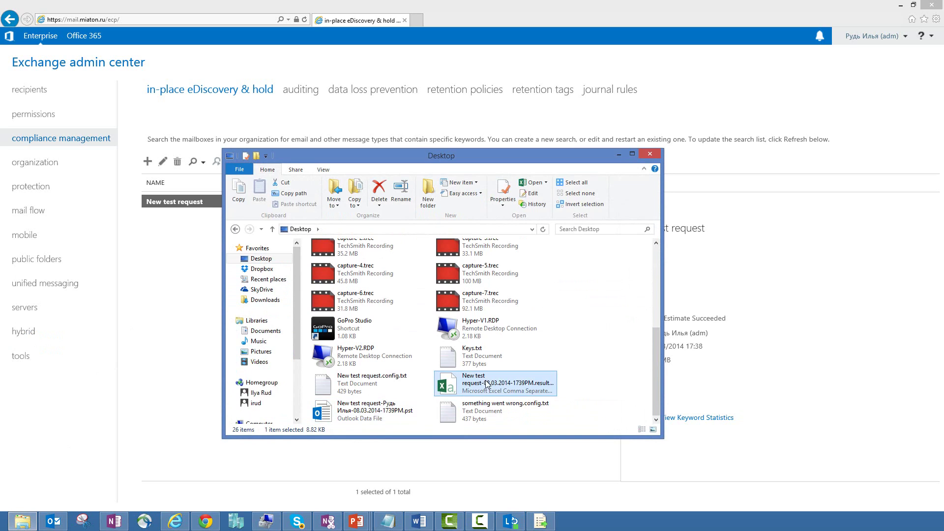
{"action": "double_click", "coordinate": [487, 384]}
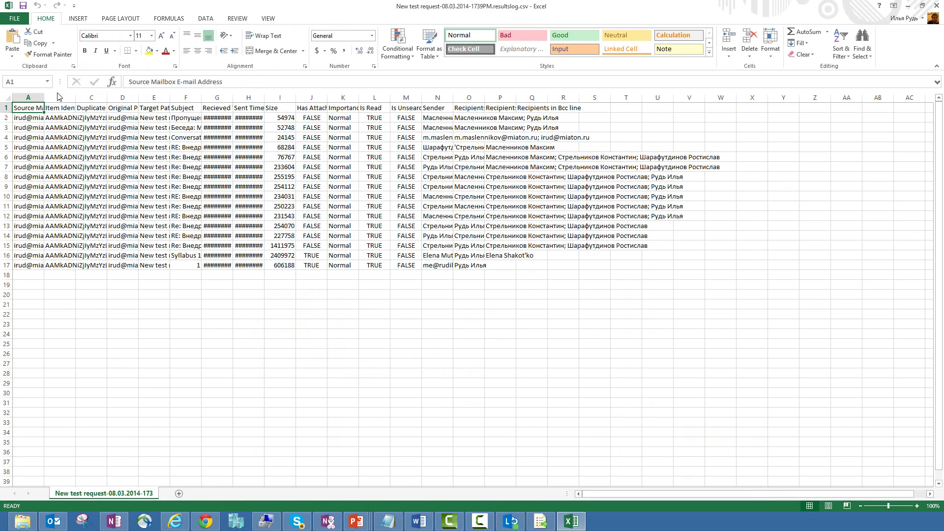
Widen the source mailbox, sent time, sender and To-line recipient columns to examine the results log, closing it without saving.
{"action": "left_click_drag", "start_coordinate": [44, 96], "coordinate": [109, 97]}
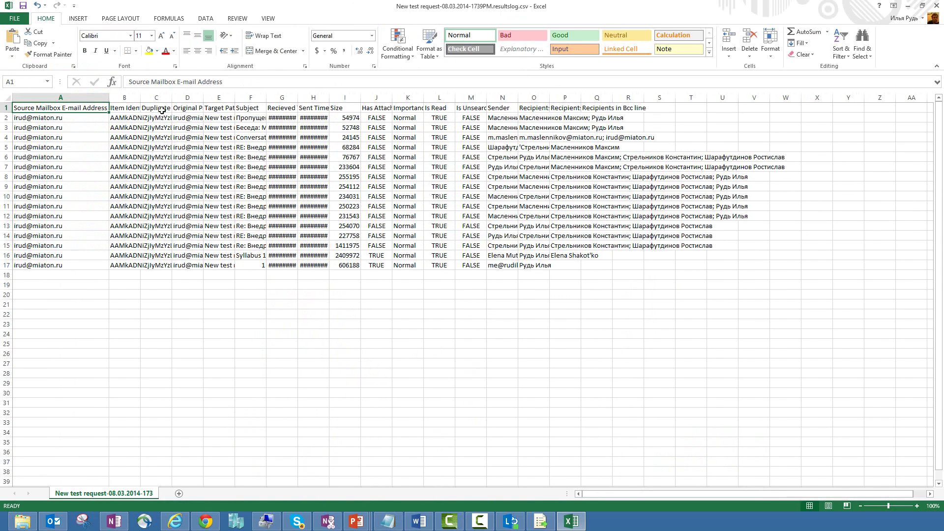
{"action": "double_click", "coordinate": [329, 96]}
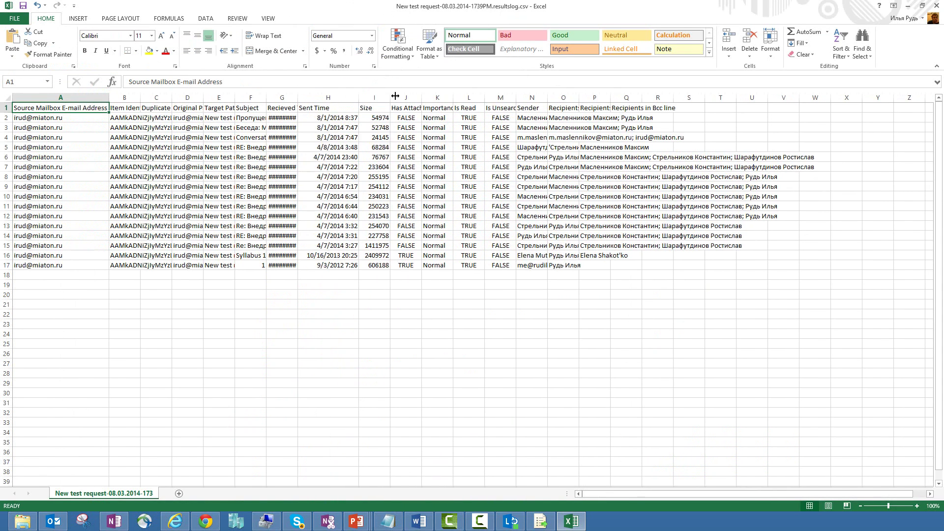
{"action": "left_click_drag", "start_coordinate": [547, 97], "coordinate": [706, 96]}
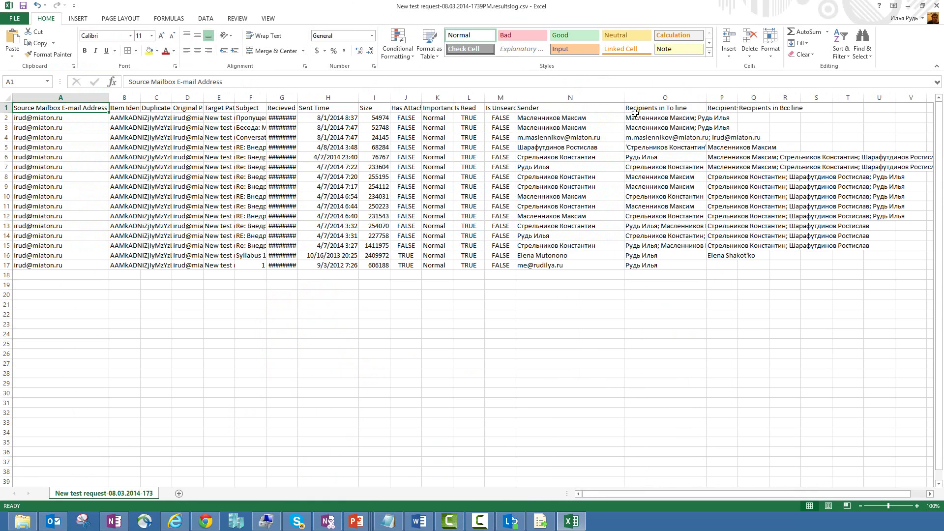
{"action": "left_click_drag", "start_coordinate": [629, 5], "coordinate": [653, 340]}
{"action": "left_click", "coordinate": [892, 340]}
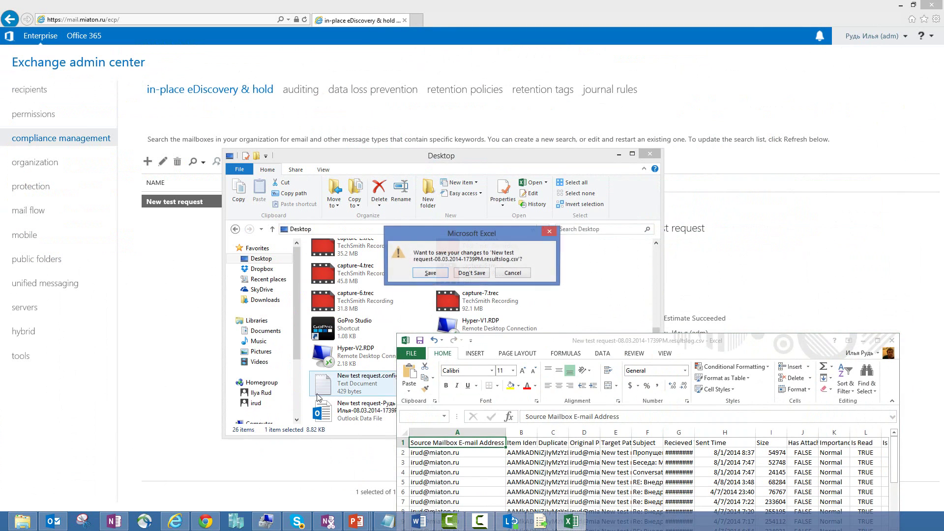
{"action": "left_click", "coordinate": [466, 273]}
Try to open the exported New test request PST file from the Desktop folder, dismissing Outlook's message and minimizing its window.
{"action": "left_click", "coordinate": [368, 416]}
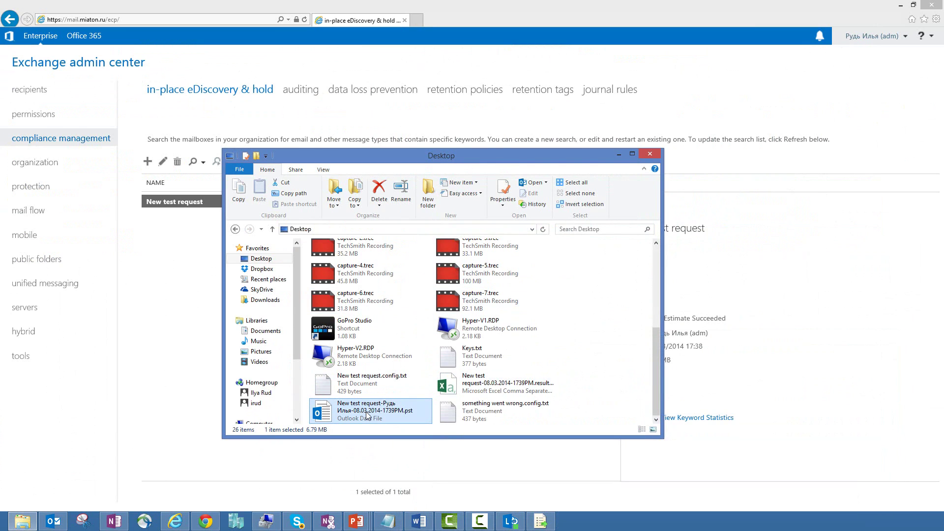
{"action": "right_click", "coordinate": [368, 416]}
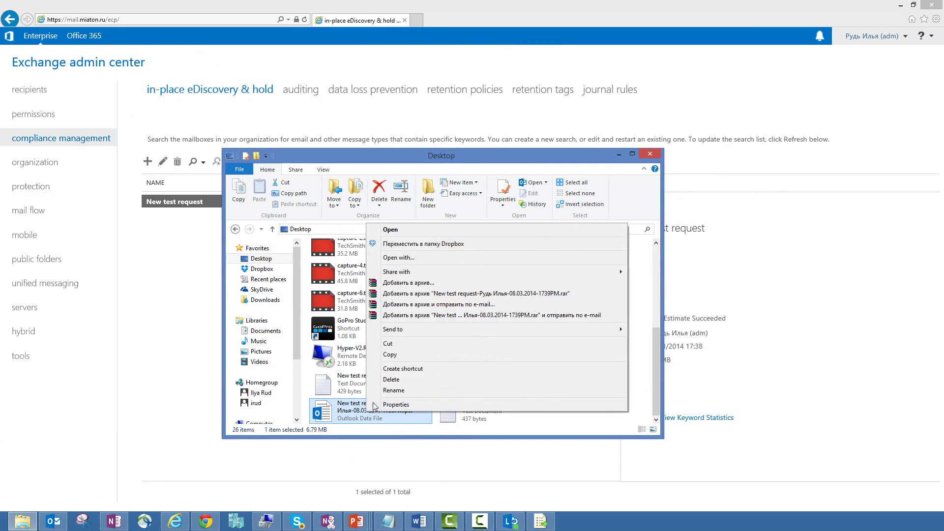
{"action": "left_click", "coordinate": [402, 232]}
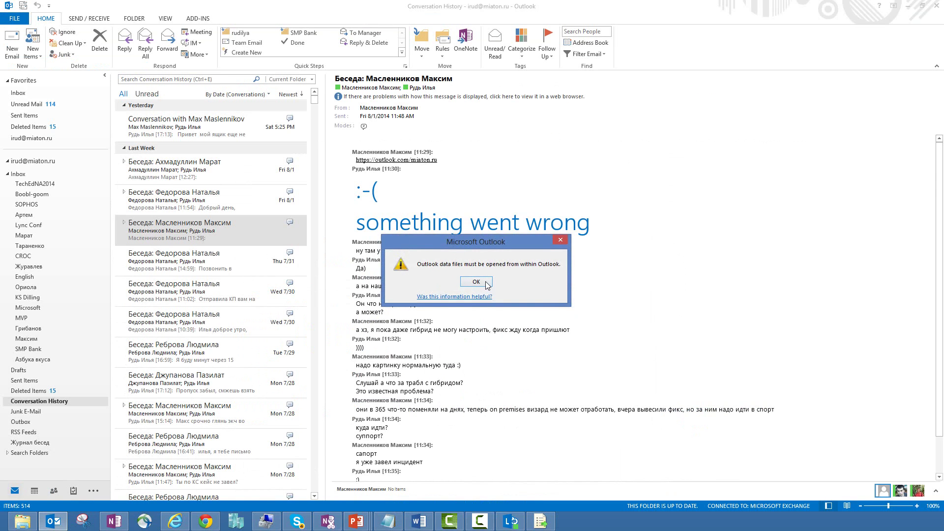
{"action": "left_click", "coordinate": [484, 281]}
{"action": "left_click", "coordinate": [908, 6]}
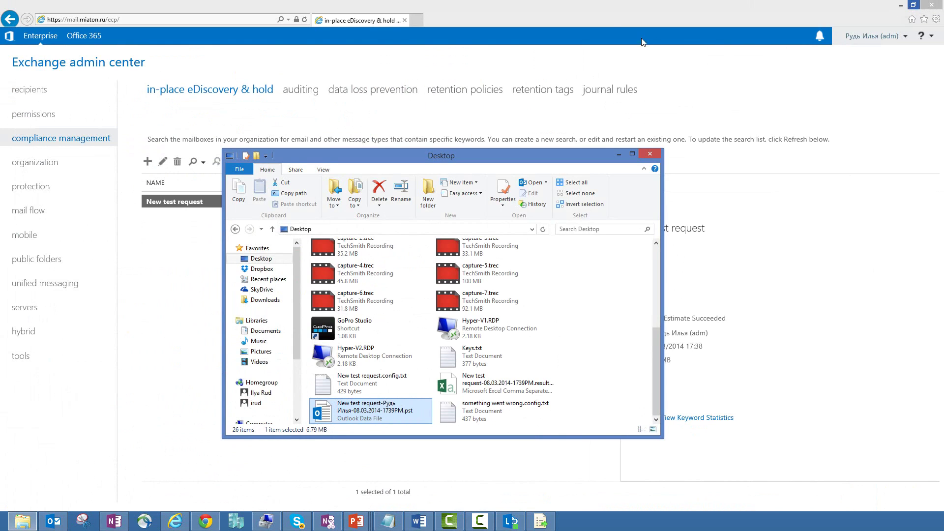
Switch to the running PowerPoint slide show and advance to the slide on Exchange OWA integration with Lync Server 2013.
{"action": "left_click", "coordinate": [523, 137]}
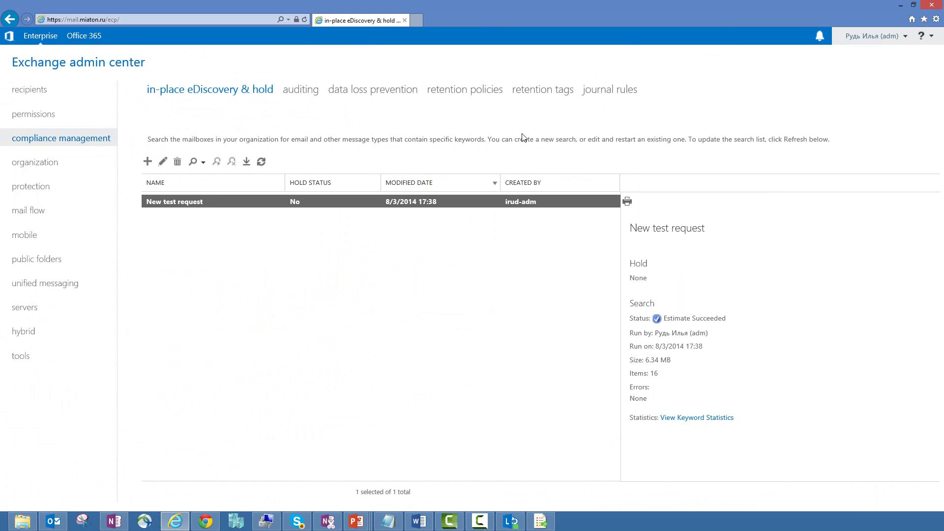
{"action": "mouse_move", "coordinate": [356, 521]}
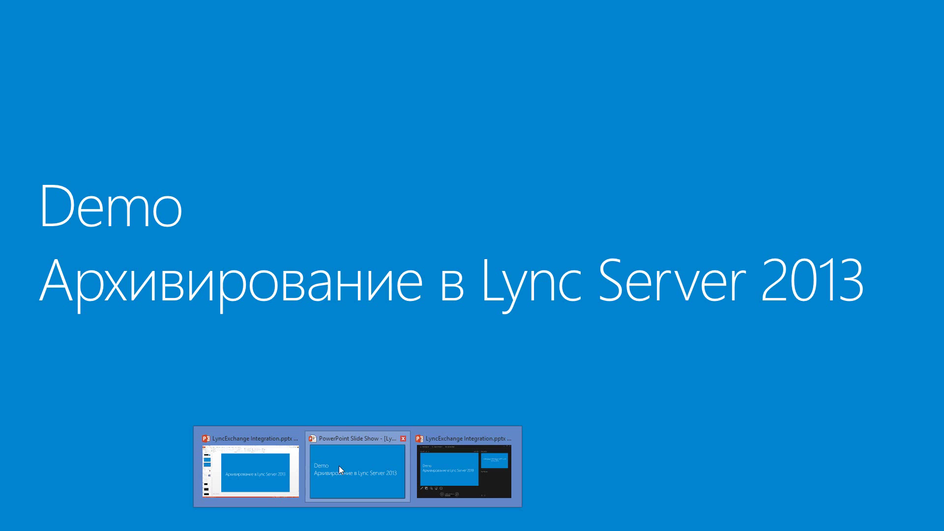
{"action": "left_click", "coordinate": [339, 465]}
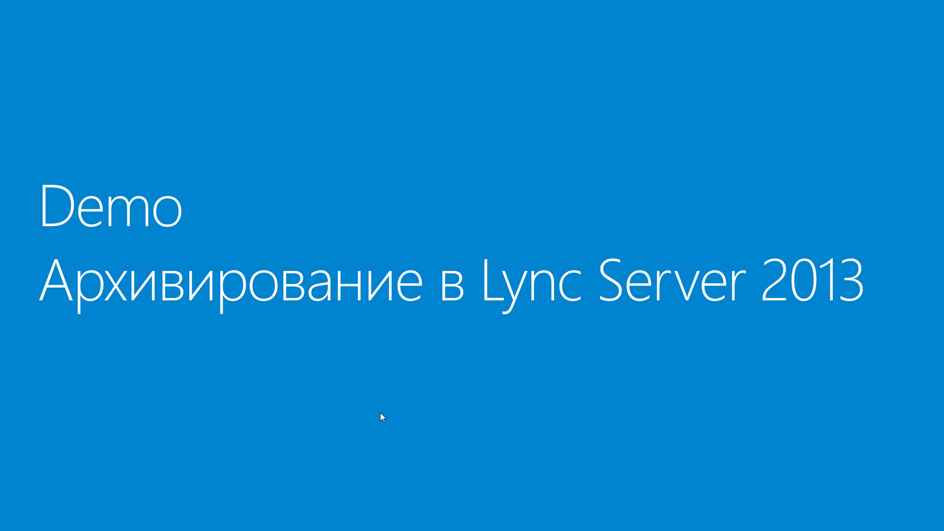
{"action": "left_click", "coordinate": [379, 418]}
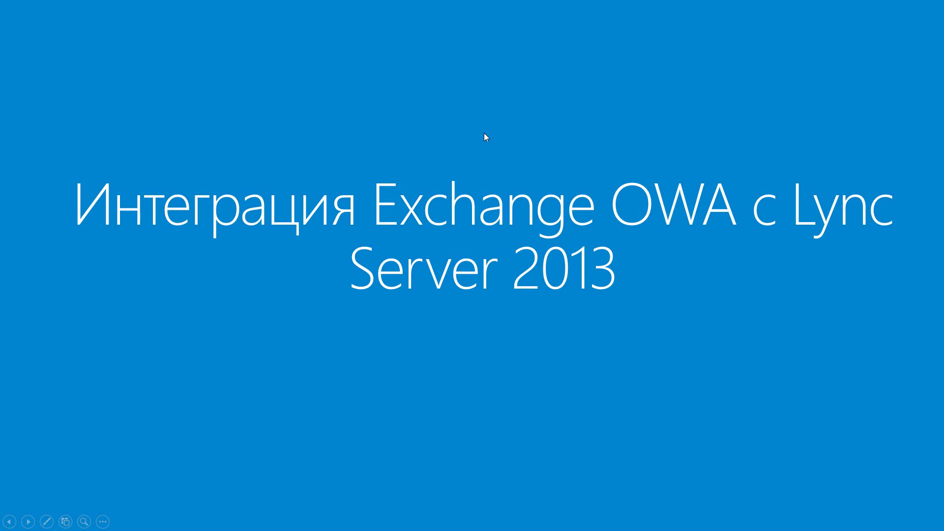